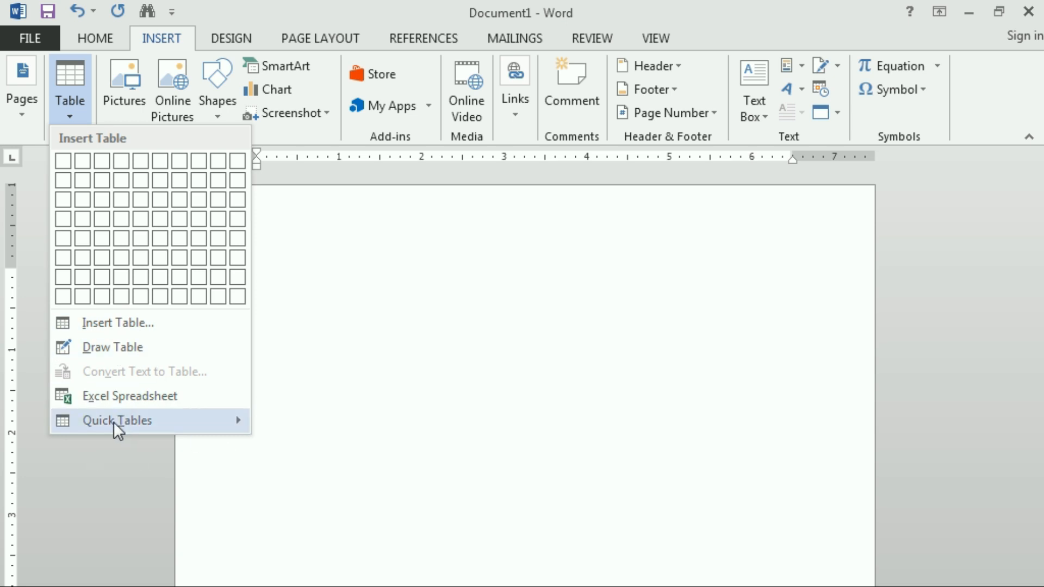
Insert a table with five columns and three rows at the start of the blank document.
{"action": "mouse_move", "coordinate": [113, 422]}
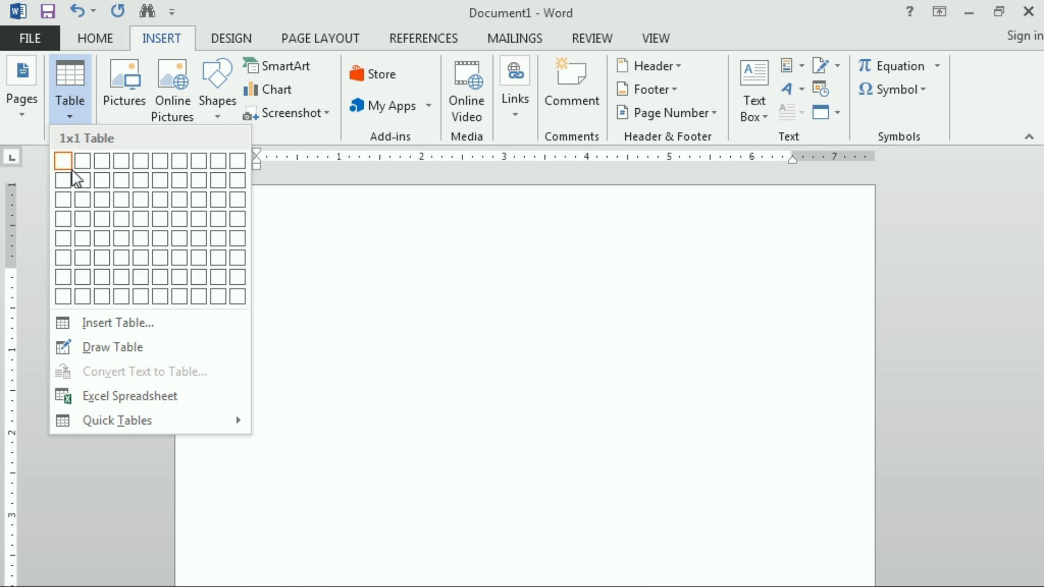
{"action": "left_click", "coordinate": [140, 202]}
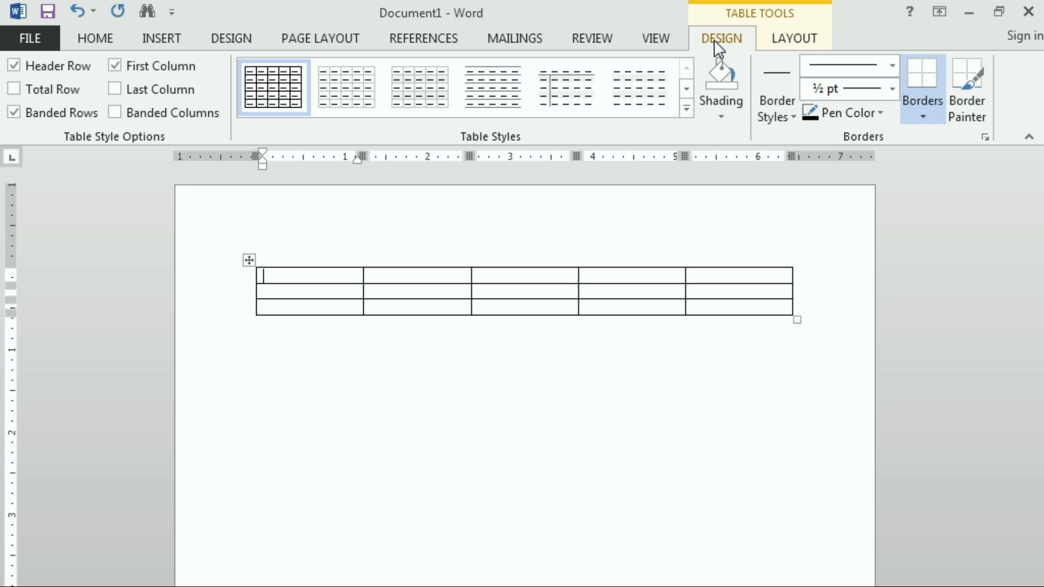
{"action": "left_click", "coordinate": [798, 30]}
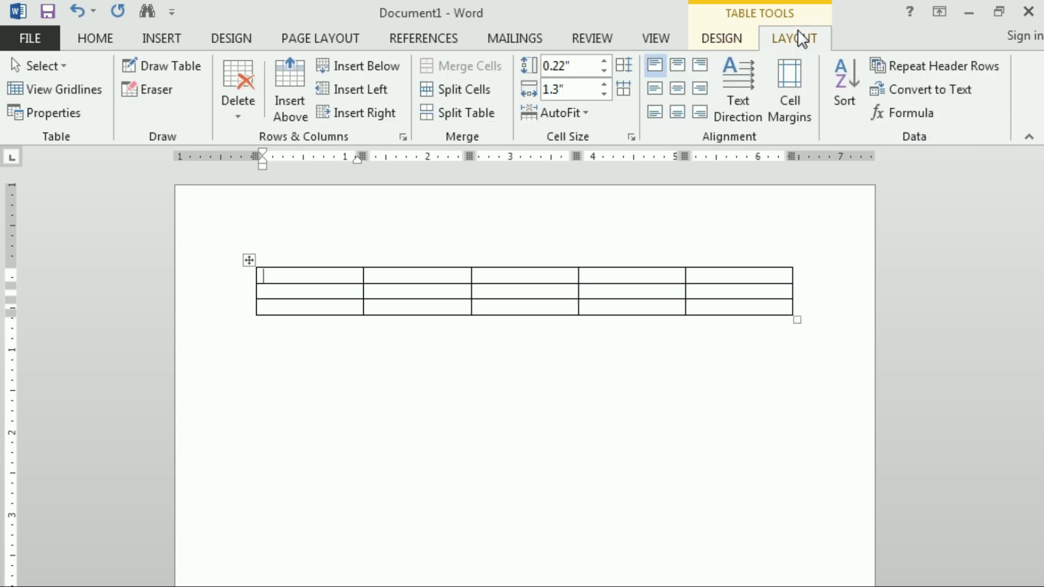
{"action": "left_click", "coordinate": [737, 47]}
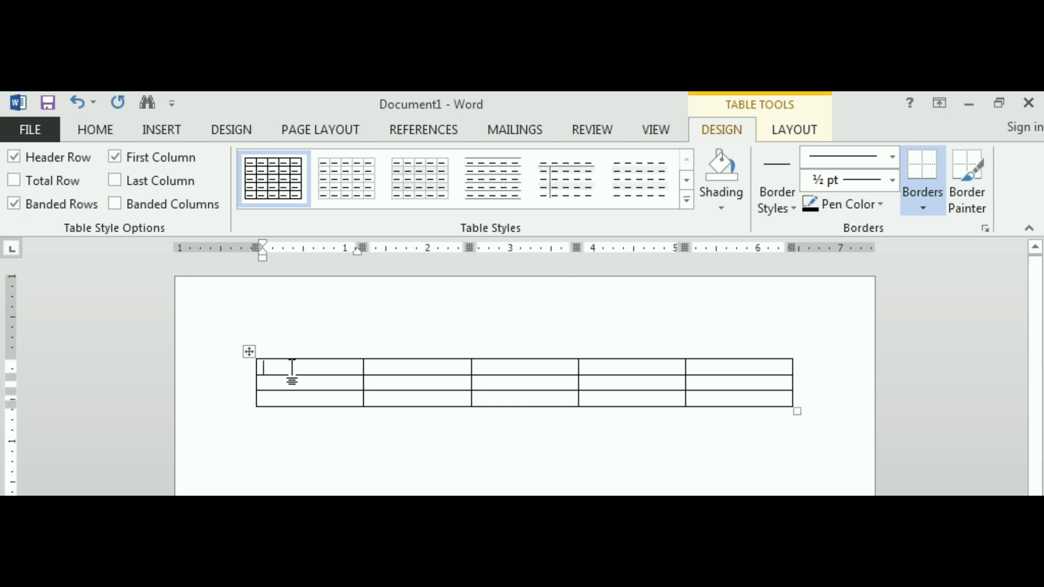
Apply the green table style with a dark green header row and first column to the table.
{"action": "left_click", "coordinate": [689, 182]}
{"action": "left_click", "coordinate": [690, 181]}
{"action": "left_click", "coordinate": [690, 182]}
{"action": "left_click", "coordinate": [689, 182]}
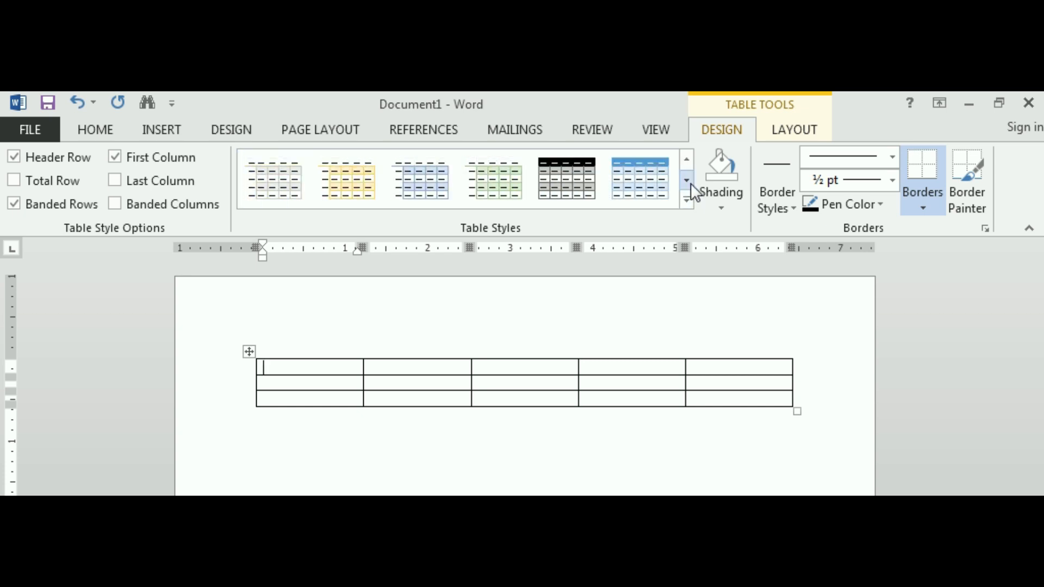
{"action": "left_click", "coordinate": [689, 182]}
{"action": "left_click", "coordinate": [689, 181]}
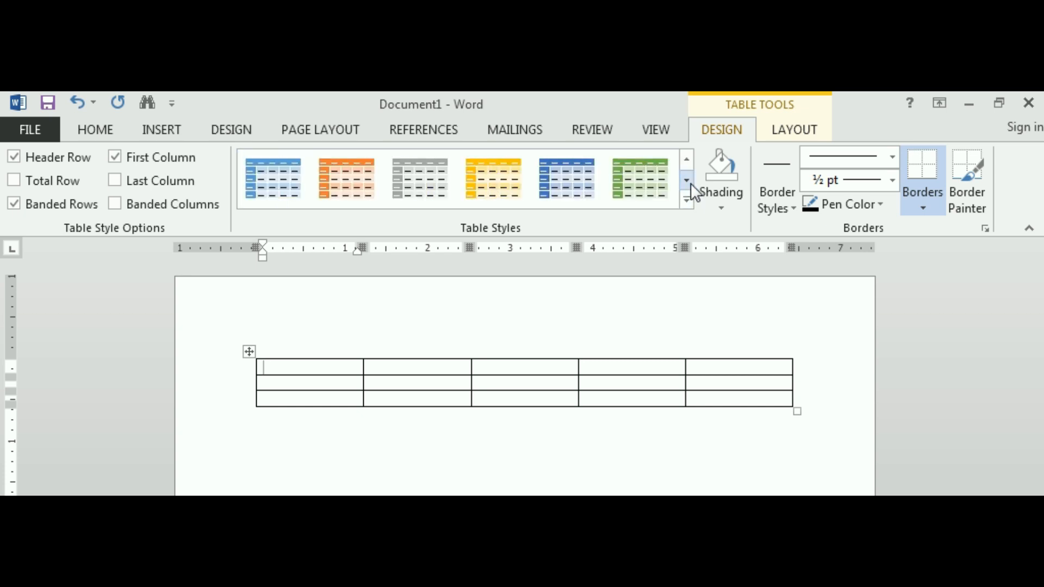
{"action": "left_click", "coordinate": [650, 188]}
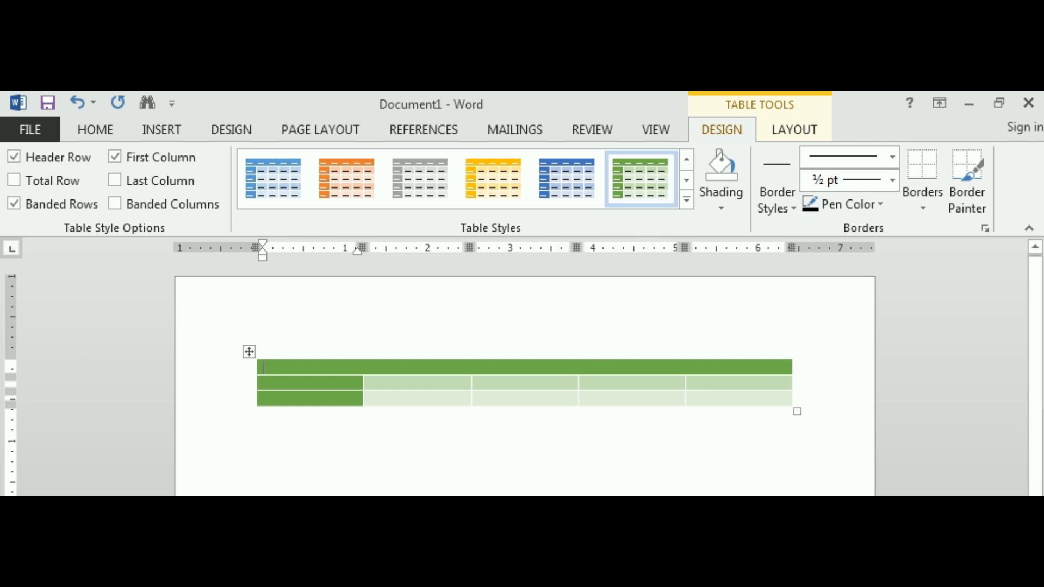
Add a new row at the end of the table from its last cell.
{"action": "left_click", "coordinate": [746, 396]}
{"action": "key", "text": "Tab"}
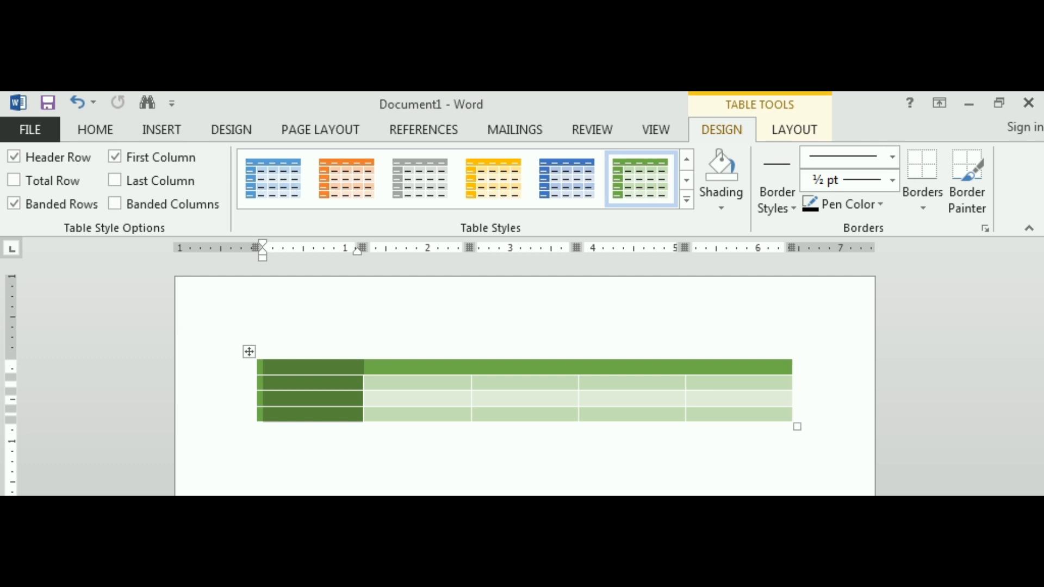
{"action": "left_click", "coordinate": [258, 430]}
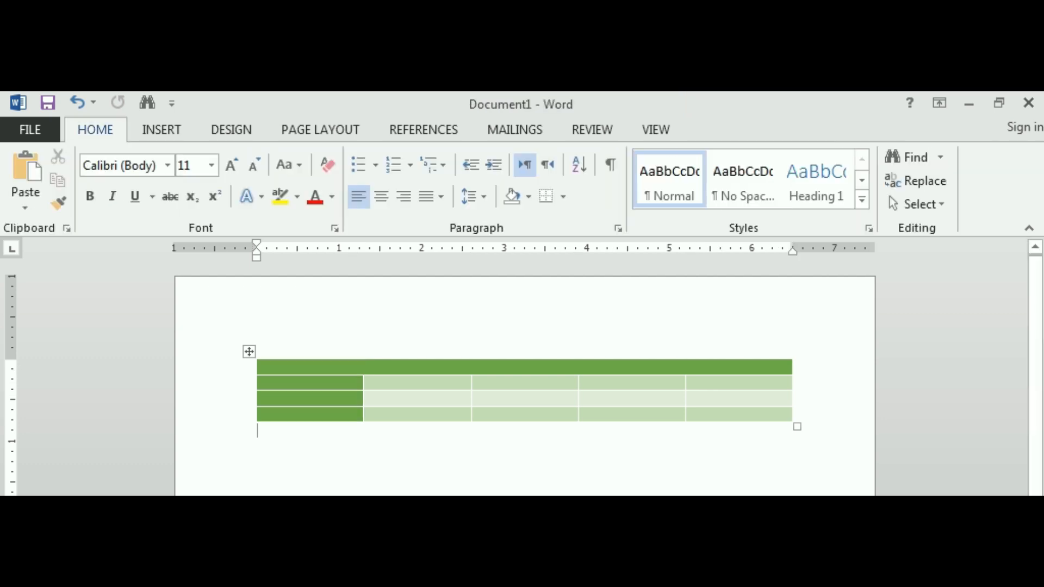
Examine how the style formats the header row, the first column and the first banded row by highlighting each.
{"action": "left_click", "coordinate": [369, 367]}
{"action": "left_click_drag", "start_coordinate": [369, 368], "coordinate": [741, 366]}
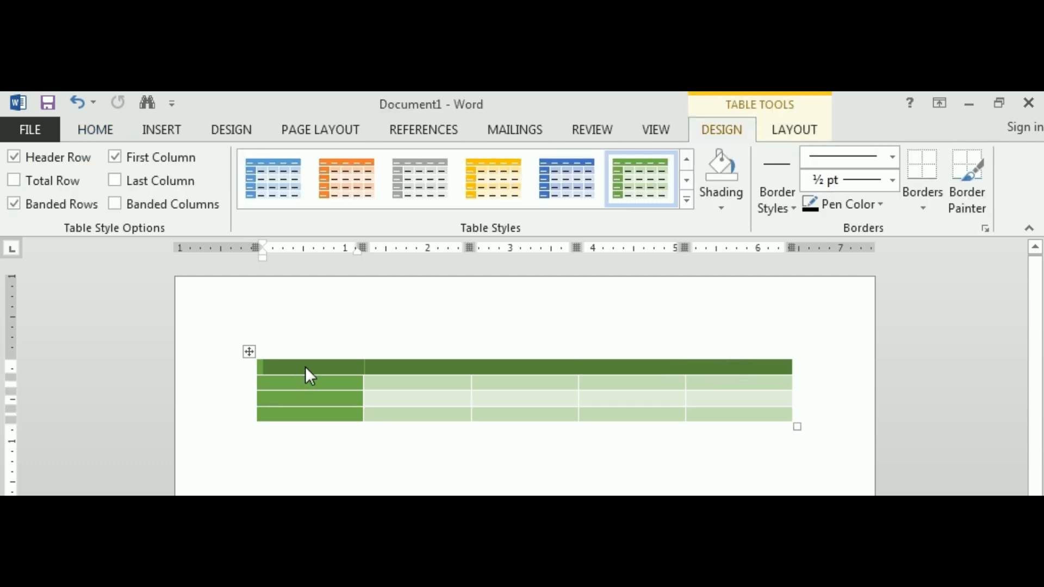
{"action": "mouse_move", "coordinate": [305, 367]}
{"action": "left_mouse_down"}
{"action": "mouse_move", "coordinate": [305, 399]}
{"action": "mouse_move", "coordinate": [299, 367]}
{"action": "left_mouse_up"}
{"action": "left_click", "coordinate": [300, 331]}
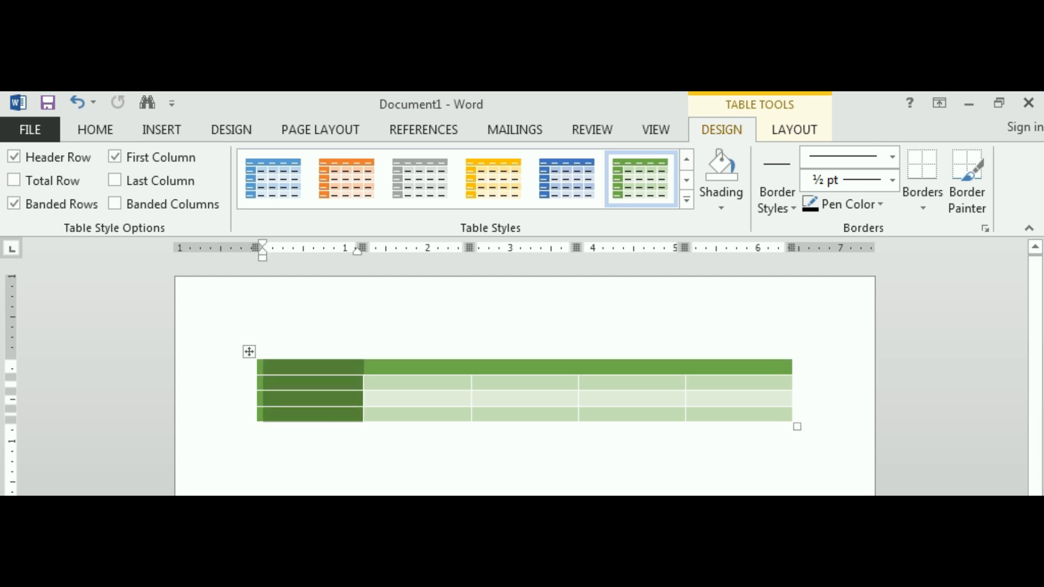
{"action": "left_click", "coordinate": [381, 463]}
{"action": "left_click_drag", "start_coordinate": [390, 384], "coordinate": [758, 377]}
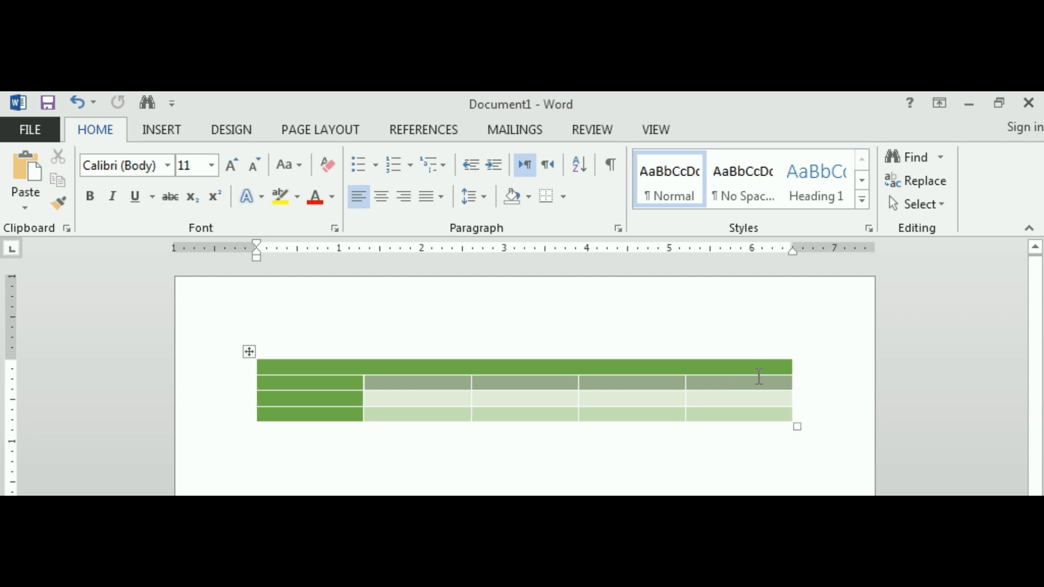
Add another row at the end of the green table, making five rows in total.
{"action": "left_click", "coordinate": [419, 399]}
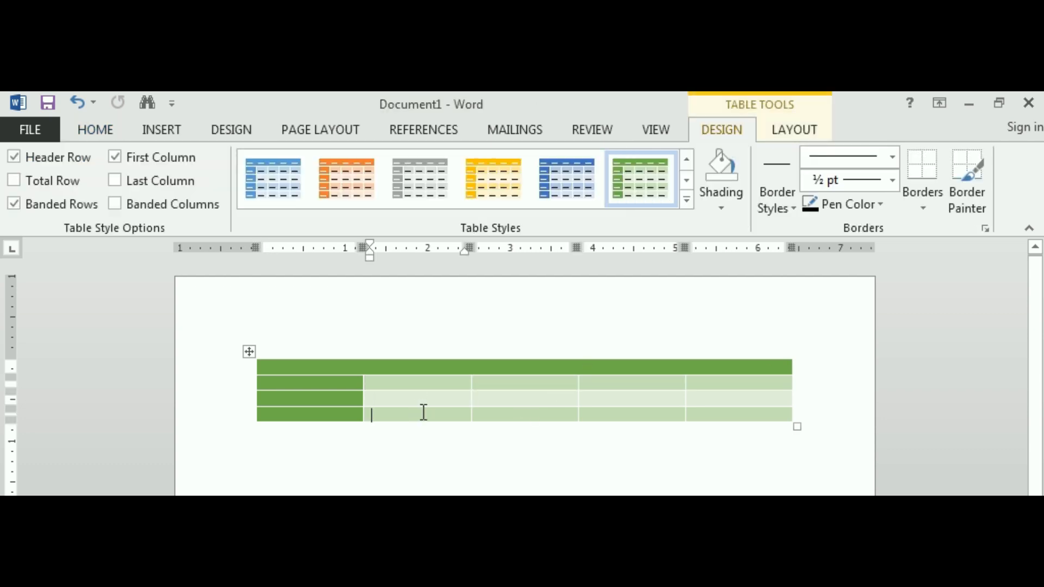
{"action": "key", "text": "Tab"}
{"action": "key", "text": "Tab"}
{"action": "key", "text": "Tab"}
{"action": "key", "text": "Tab"}
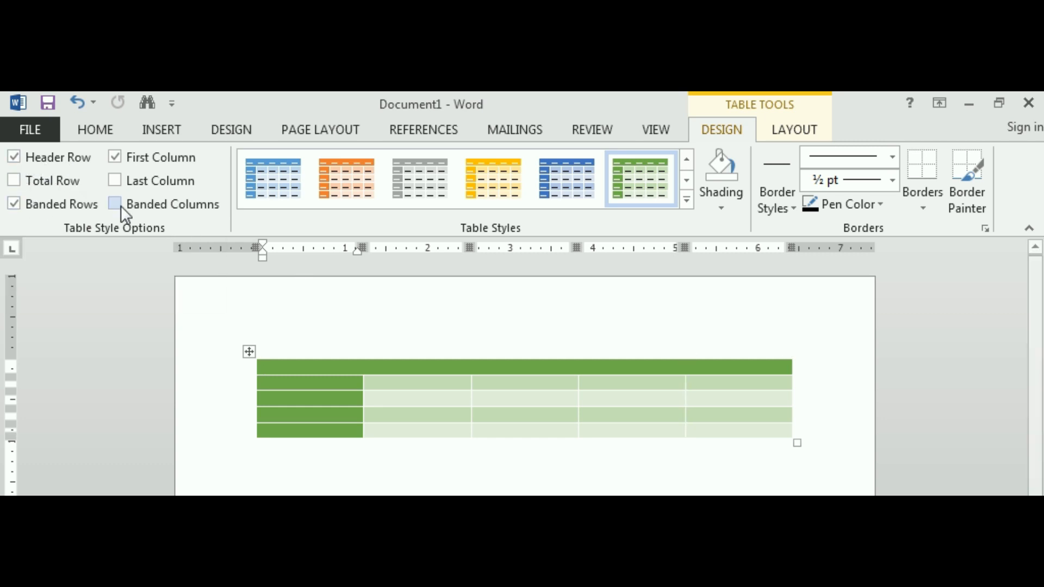
Turn off the Header Row and First Column style options and try the Last Column option.
{"action": "left_click", "coordinate": [14, 159]}
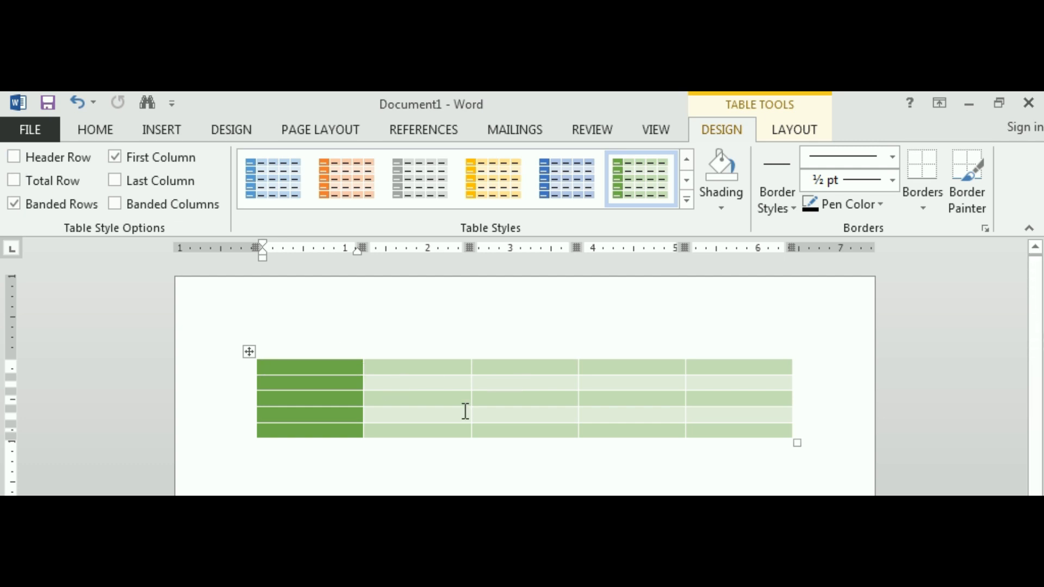
{"action": "left_click", "coordinate": [117, 157]}
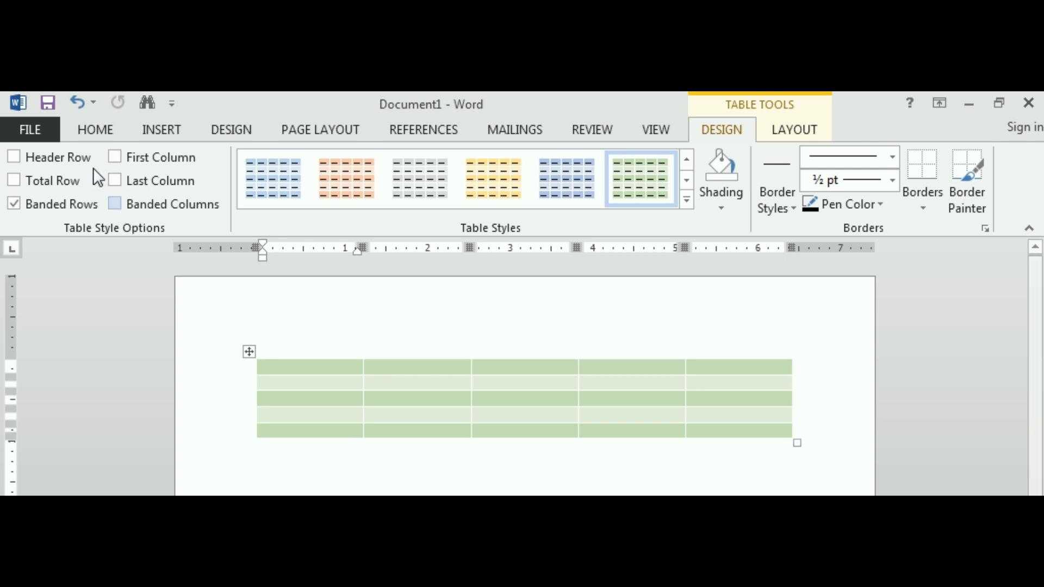
{"action": "left_click", "coordinate": [115, 181]}
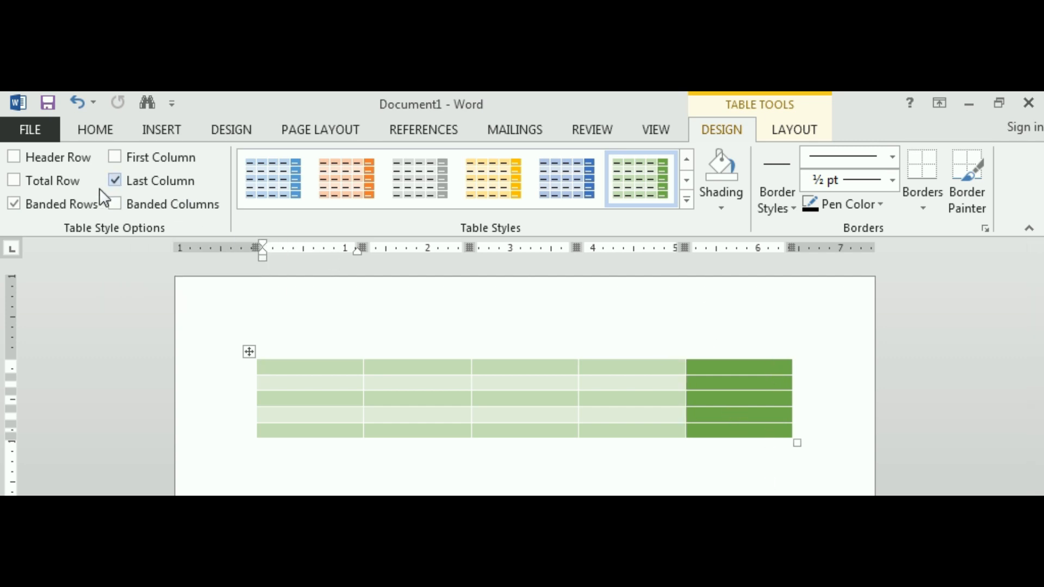
{"action": "left_click", "coordinate": [115, 181]}
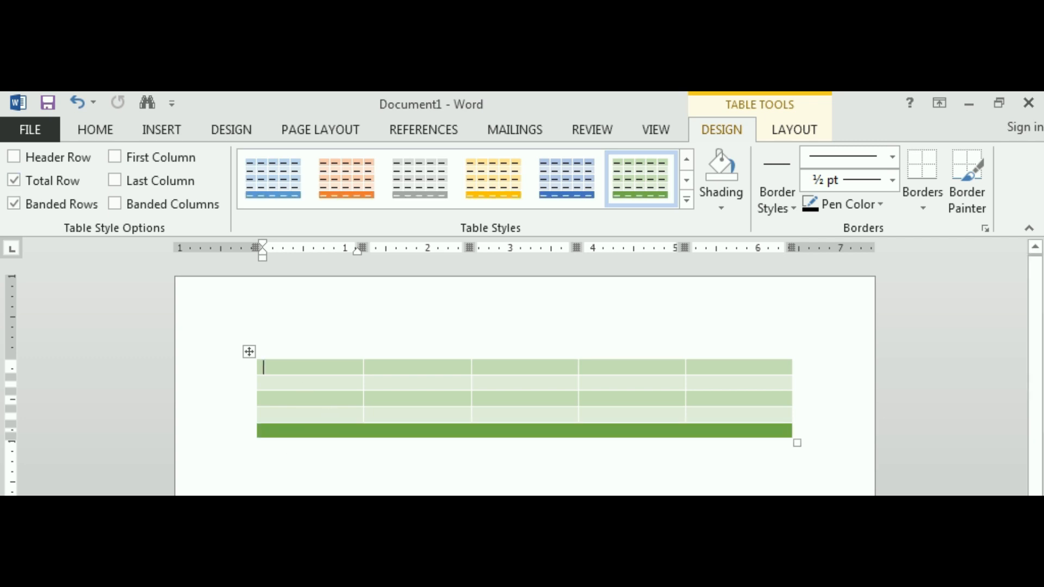
Turn off the Total Row and Banded Rows style options and try the Banded Columns option.
{"action": "left_click", "coordinate": [14, 181]}
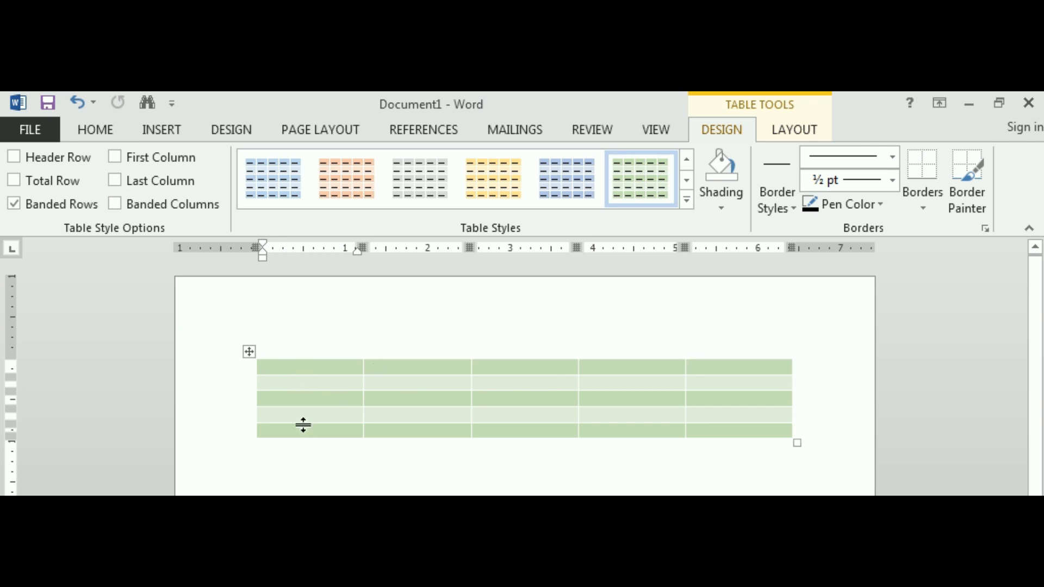
{"action": "left_click", "coordinate": [15, 204]}
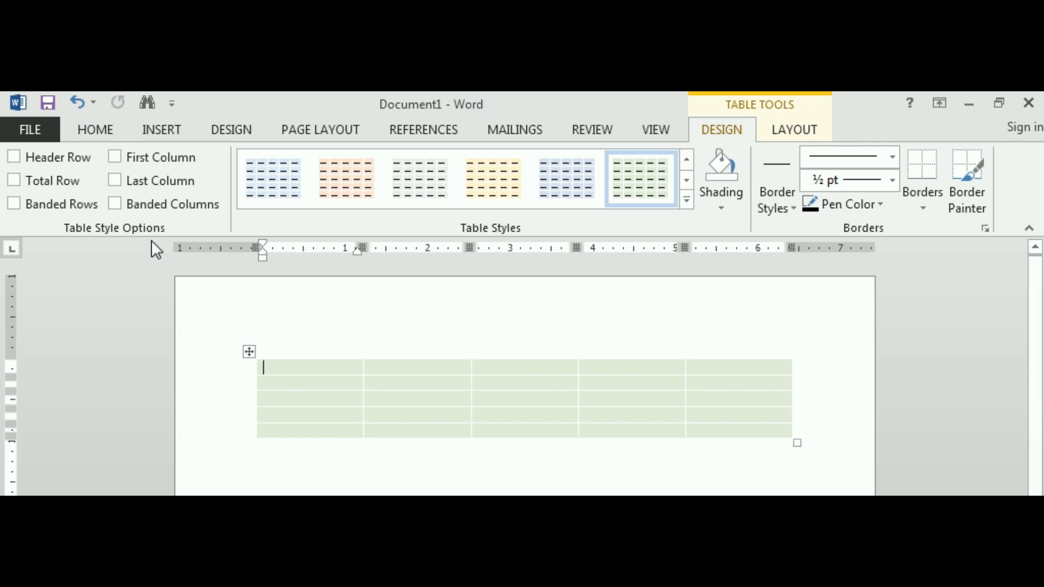
{"action": "left_click", "coordinate": [114, 206]}
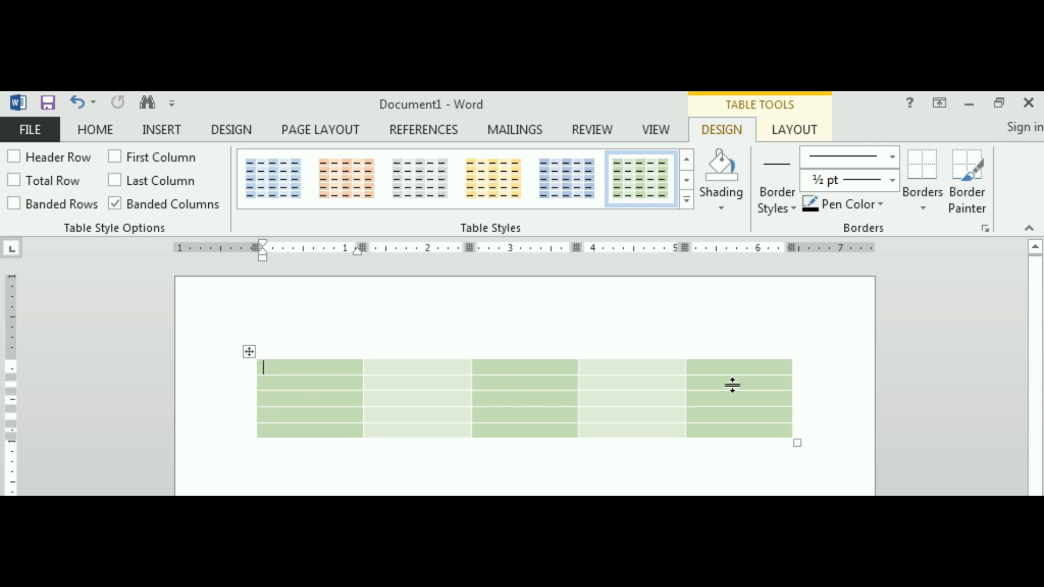
{"action": "left_click", "coordinate": [125, 204]}
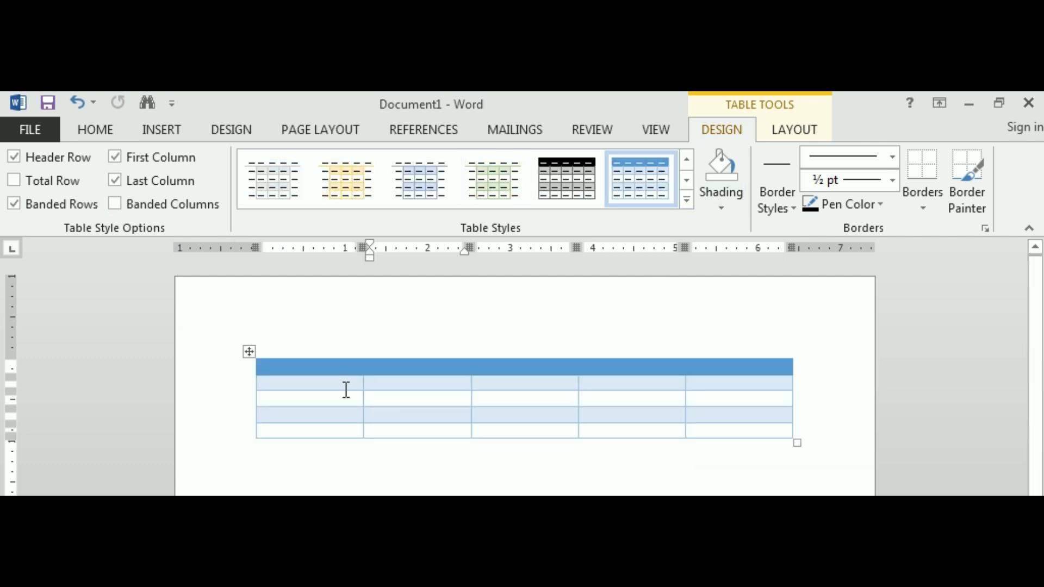
Try dark blue-gray shading on the blue table's header row and replace it with standard orange.
{"action": "left_click_drag", "start_coordinate": [283, 368], "coordinate": [778, 381]}
{"action": "left_click", "coordinate": [779, 382]}
{"action": "left_click", "coordinate": [722, 208]}
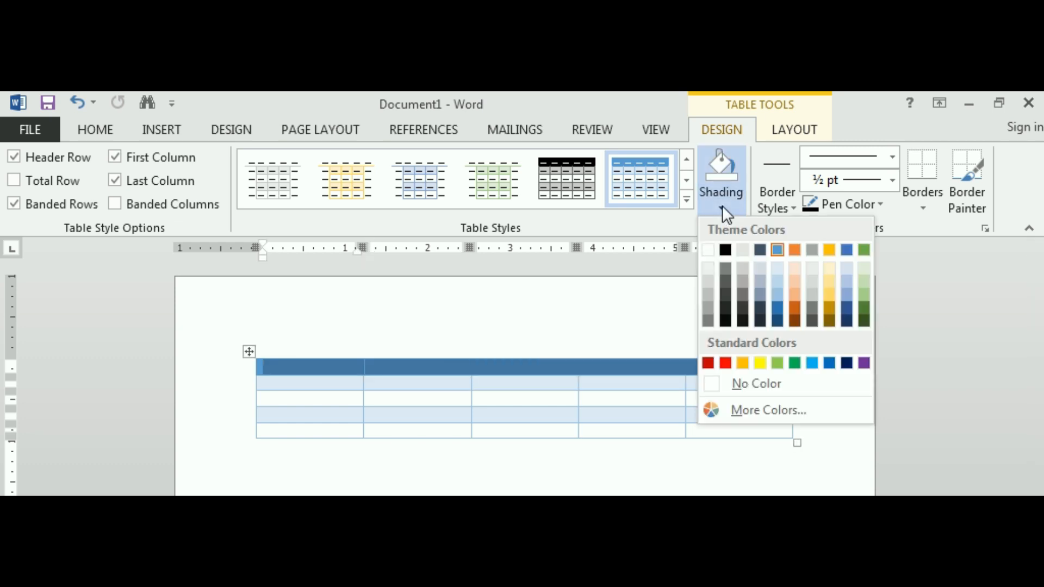
{"action": "left_click", "coordinate": [762, 249]}
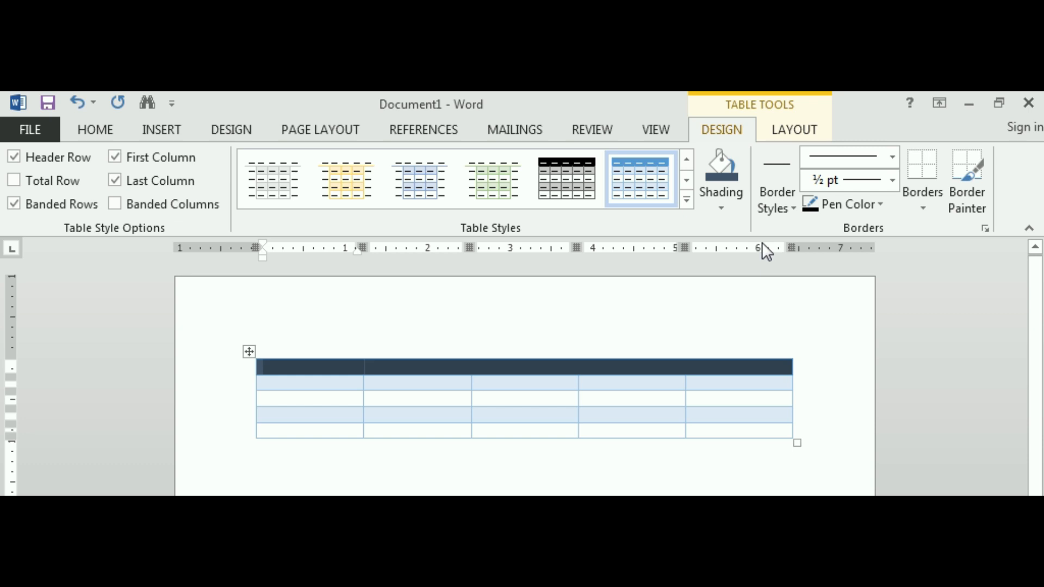
{"action": "left_click", "coordinate": [723, 209]}
{"action": "left_click", "coordinate": [743, 363]}
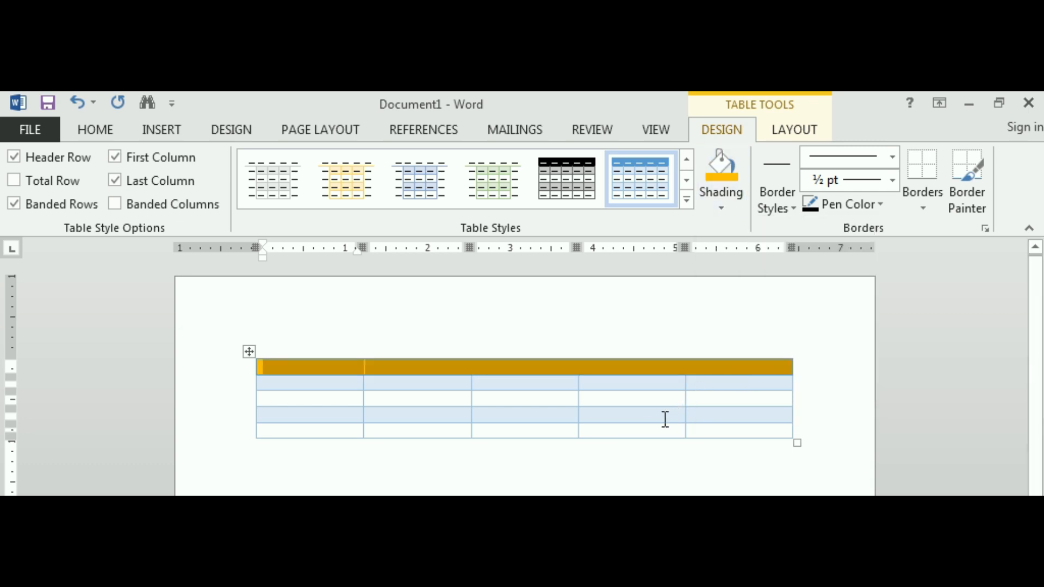
{"action": "left_click", "coordinate": [633, 403]}
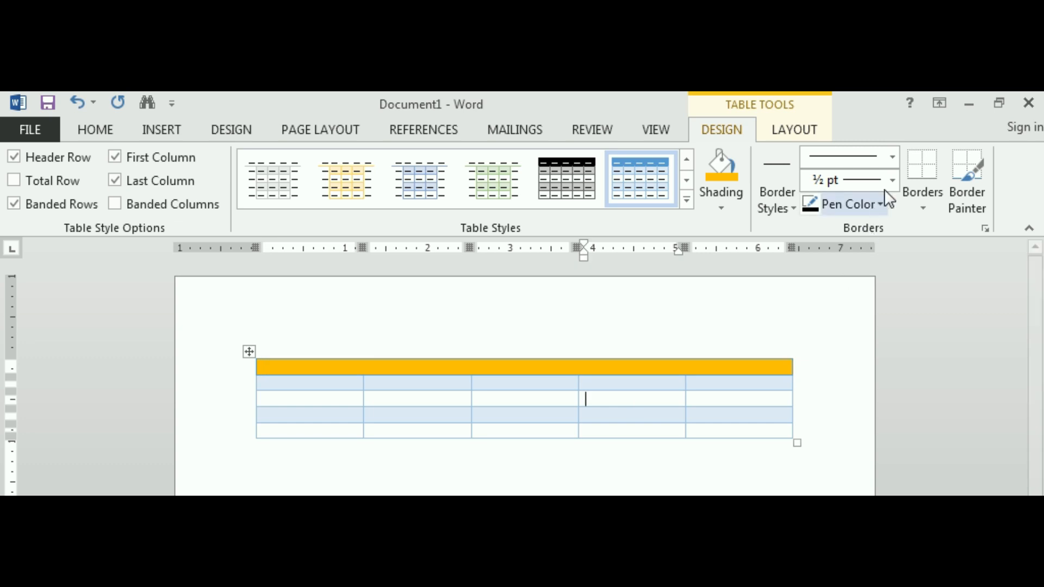
Paint double-line borders along the header row's top edge, under its first cell and on the divider after that cell.
{"action": "left_click", "coordinate": [893, 157]}
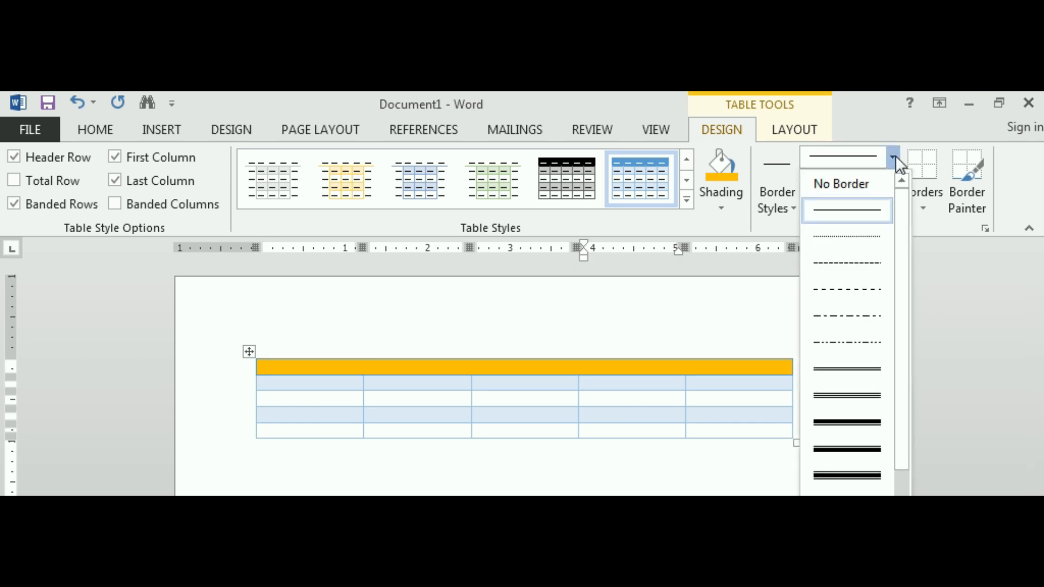
{"action": "left_click", "coordinate": [844, 378]}
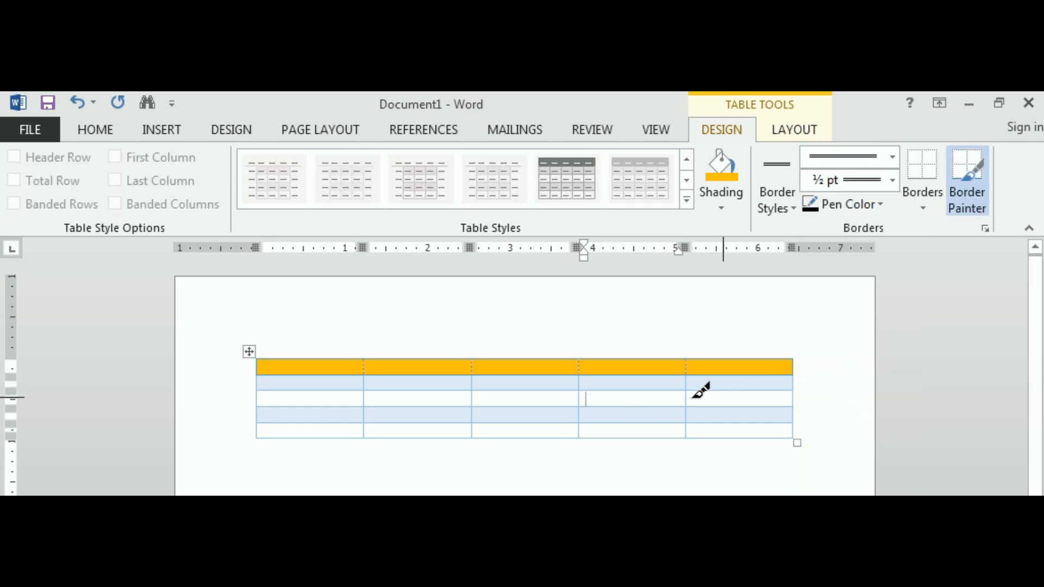
{"action": "left_click", "coordinate": [286, 359]}
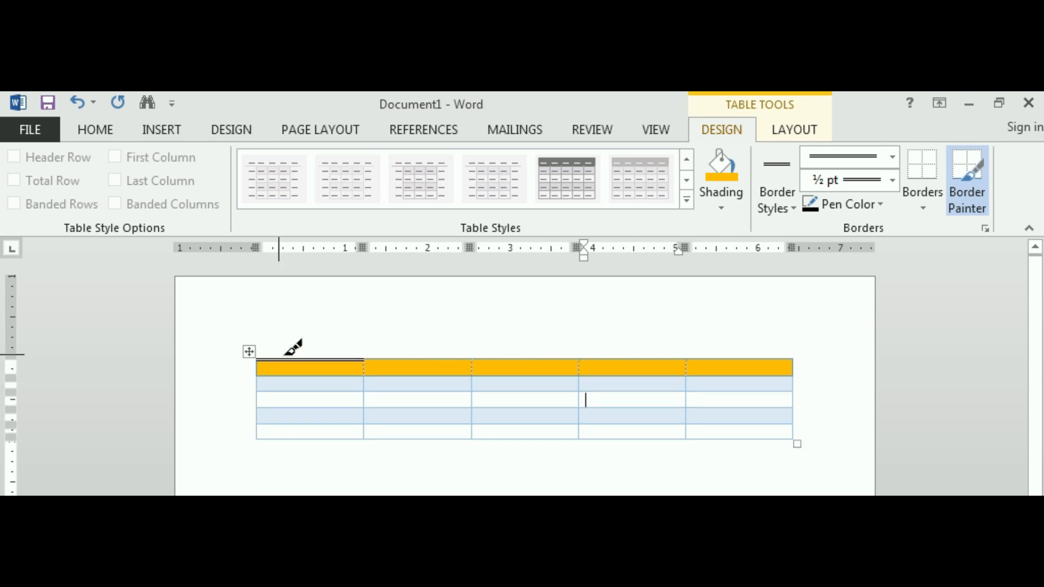
{"action": "left_click", "coordinate": [405, 359]}
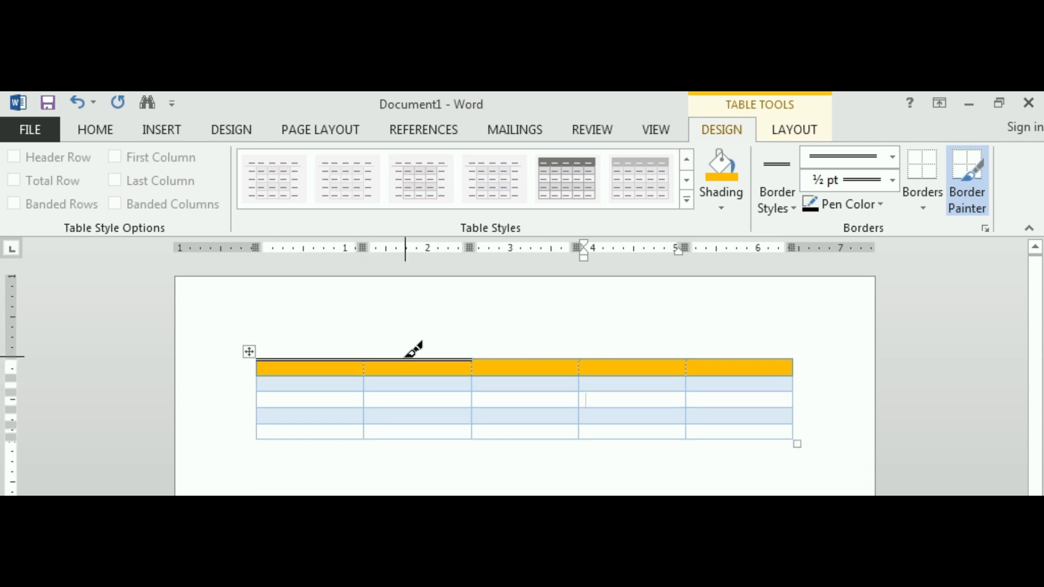
{"action": "left_click", "coordinate": [520, 359]}
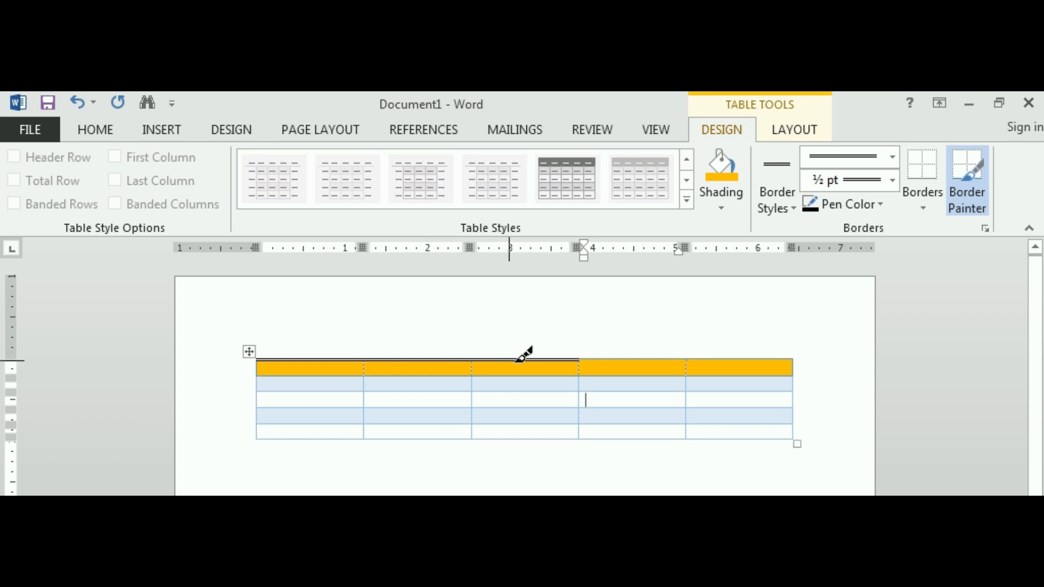
{"action": "left_click", "coordinate": [617, 359]}
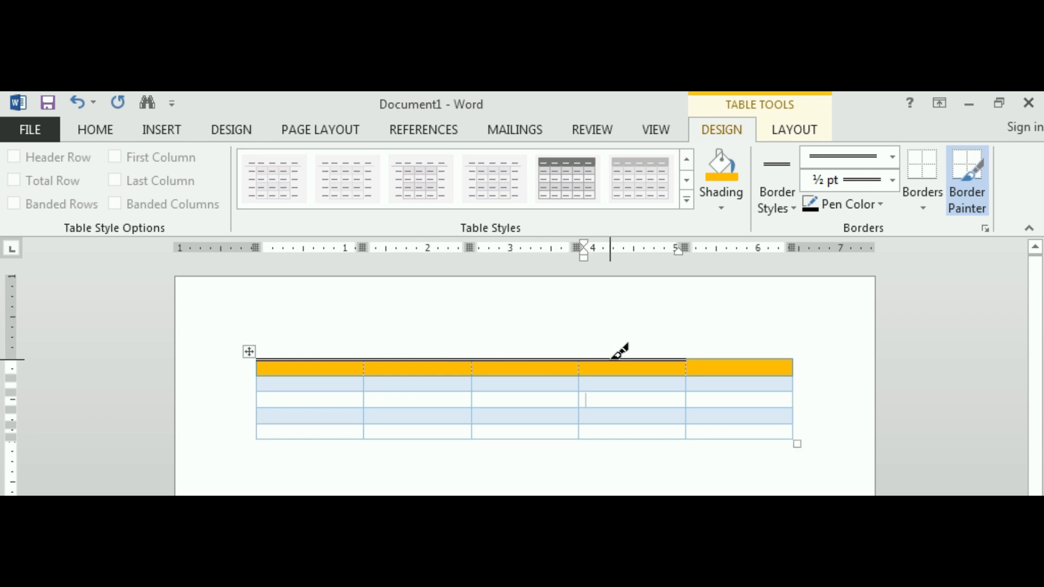
{"action": "left_click", "coordinate": [712, 360]}
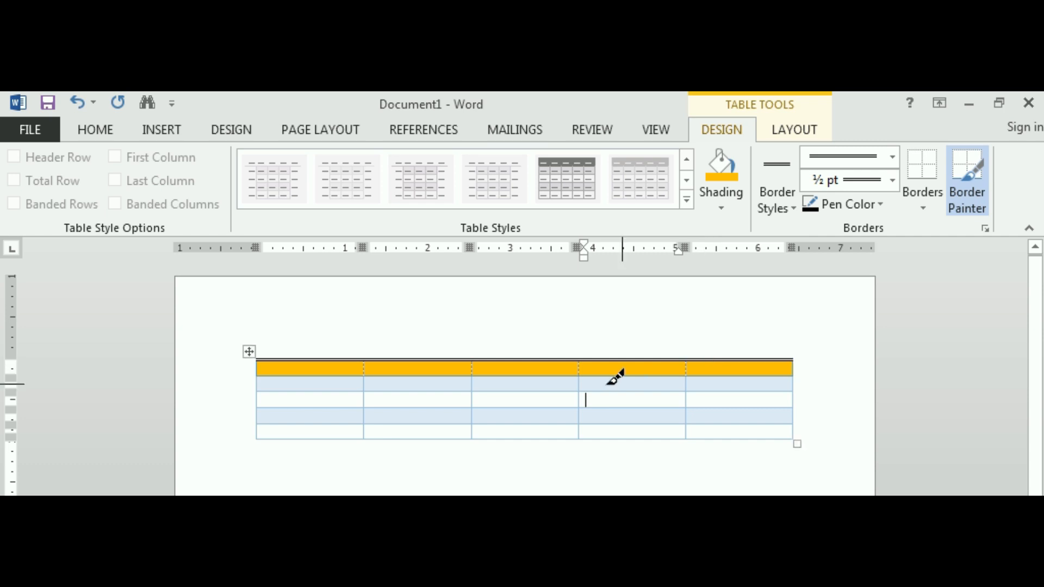
{"action": "left_click", "coordinate": [278, 376]}
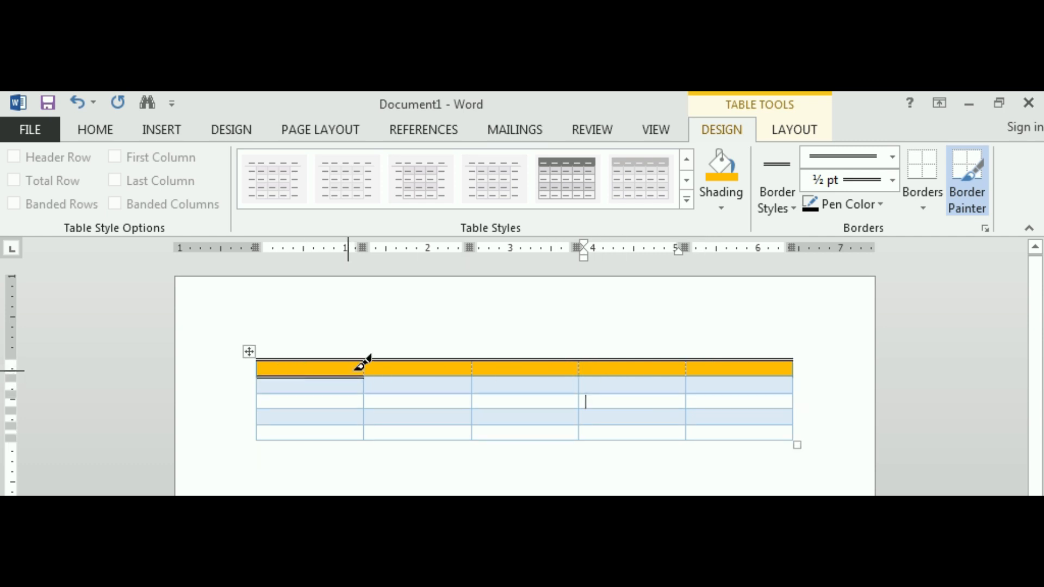
{"action": "left_click", "coordinate": [363, 367]}
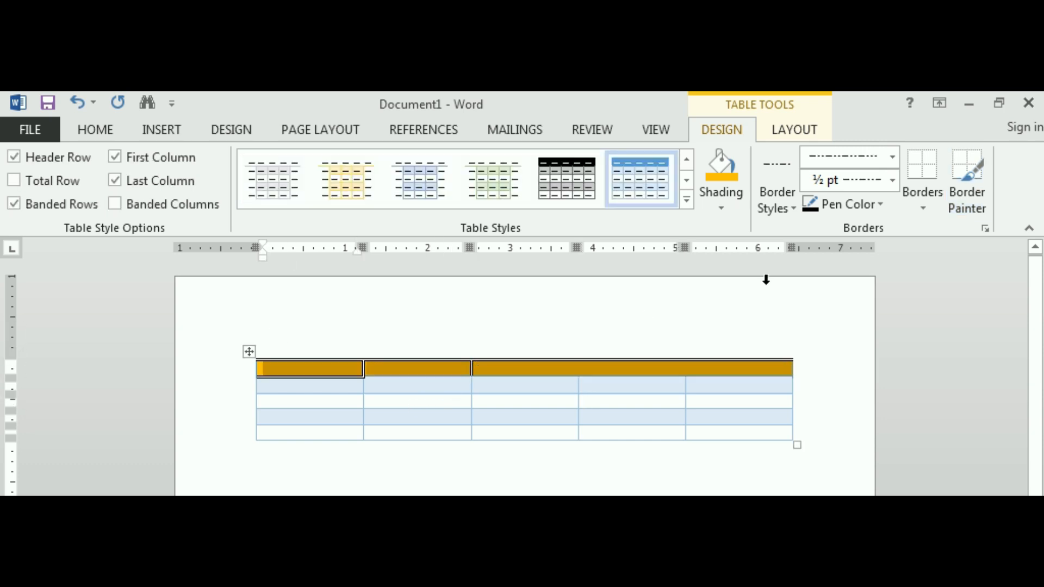
Paint 3 pt double-line borders down the divider between the third and fourth columns and around the third row's last two cells.
{"action": "left_click", "coordinate": [892, 157]}
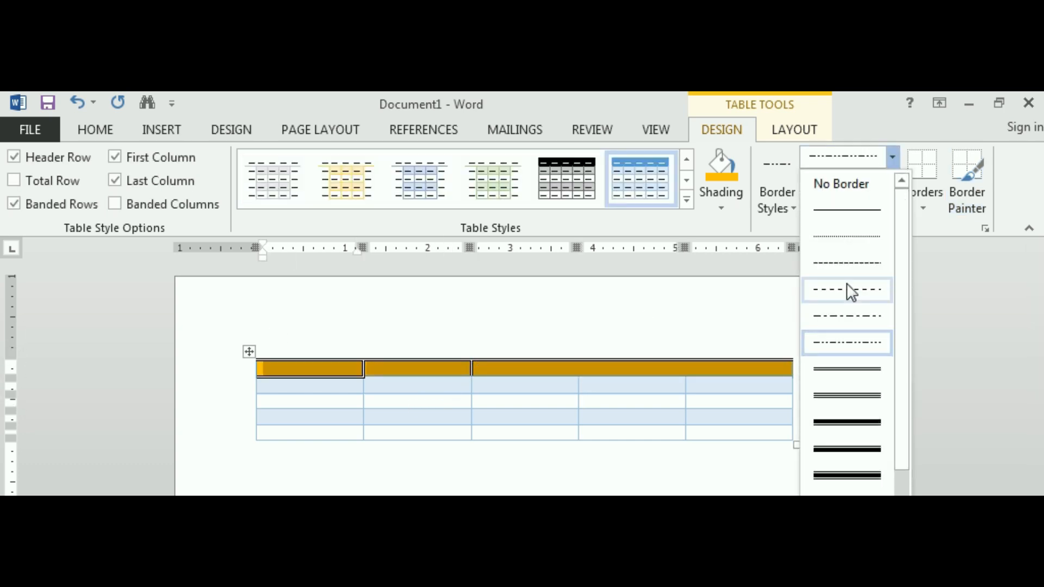
{"action": "left_click", "coordinate": [847, 502]}
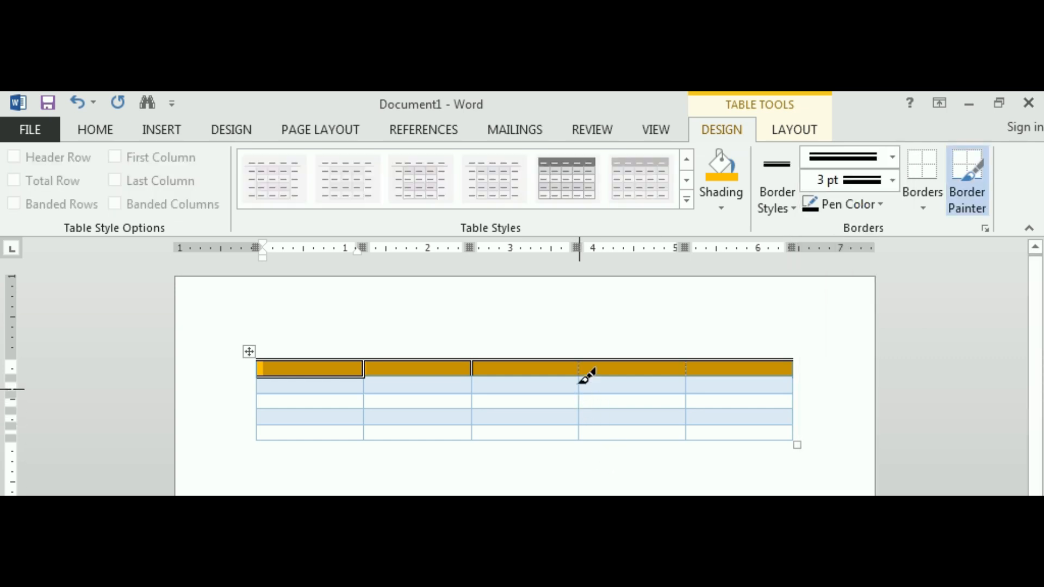
{"action": "left_click_drag", "start_coordinate": [580, 361], "coordinate": [580, 439]}
{"action": "left_click_drag", "start_coordinate": [585, 392], "coordinate": [795, 392]}
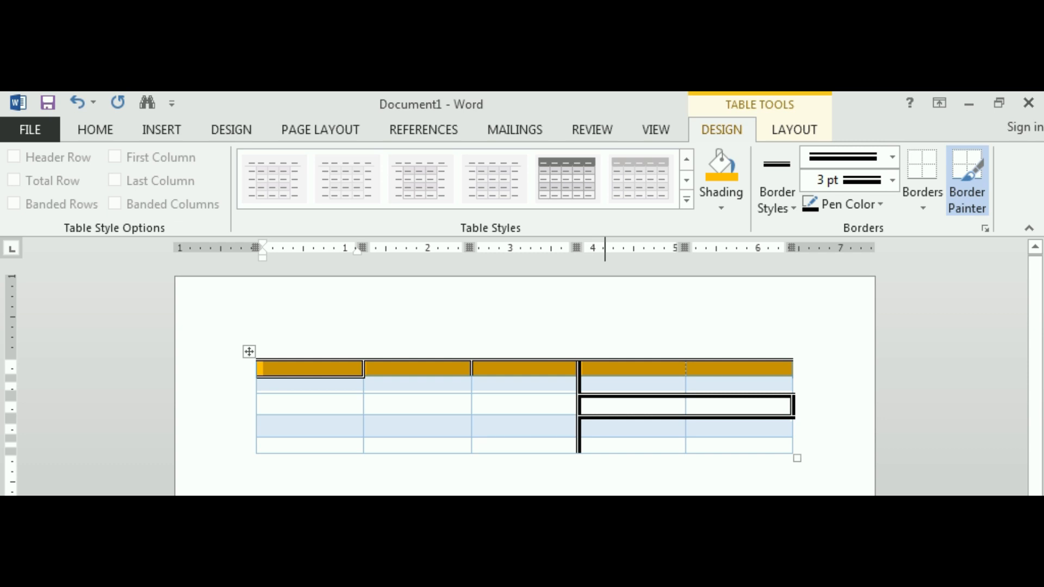
{"action": "left_click", "coordinate": [970, 188]}
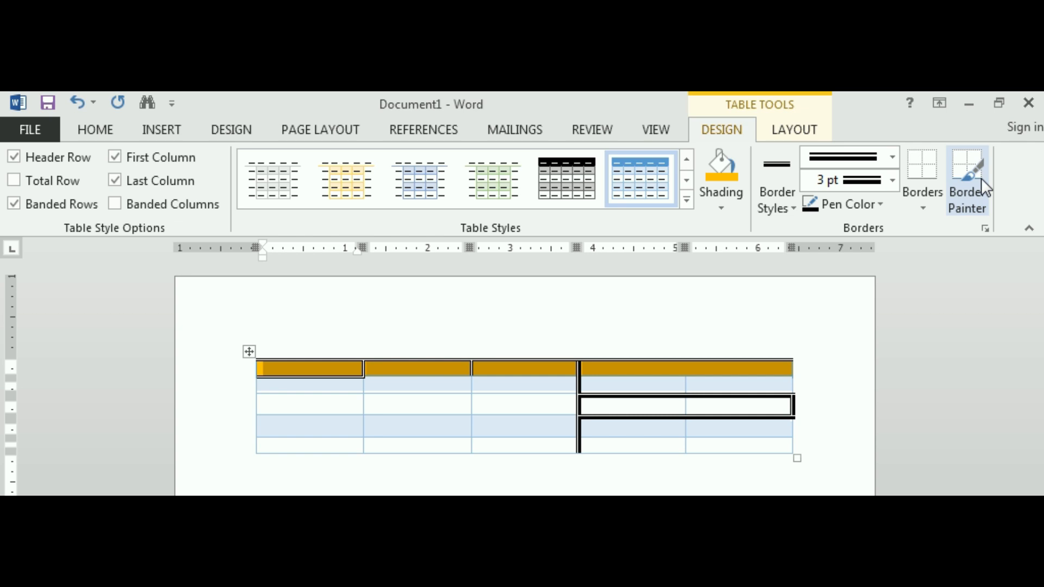
{"action": "left_click", "coordinate": [919, 204]}
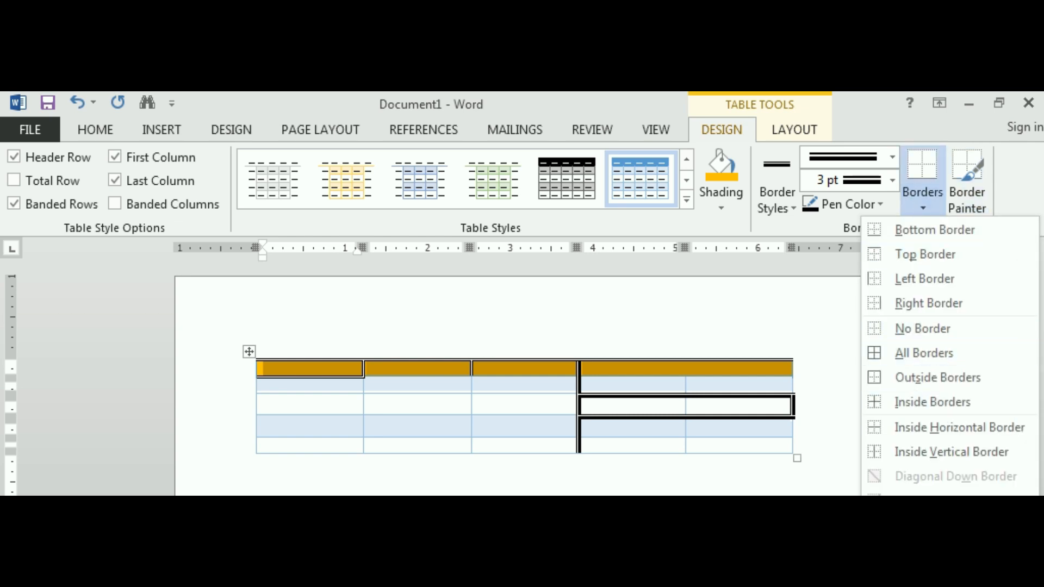
Paint ½ pt dark red dashed borders on the left, top and bottom edges of the third row's third cell.
{"action": "left_click", "coordinate": [970, 183]}
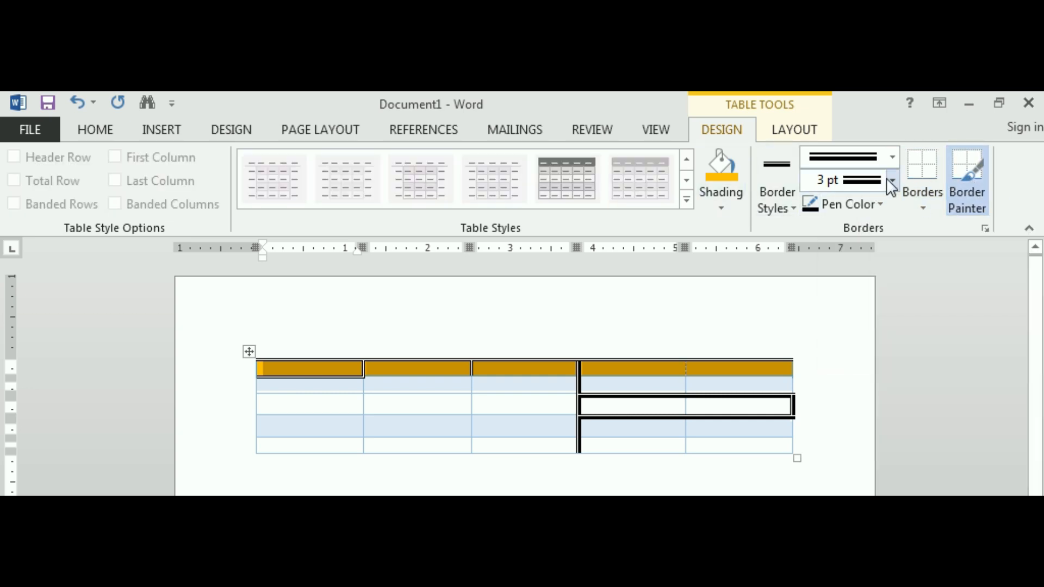
{"action": "left_click", "coordinate": [846, 213]}
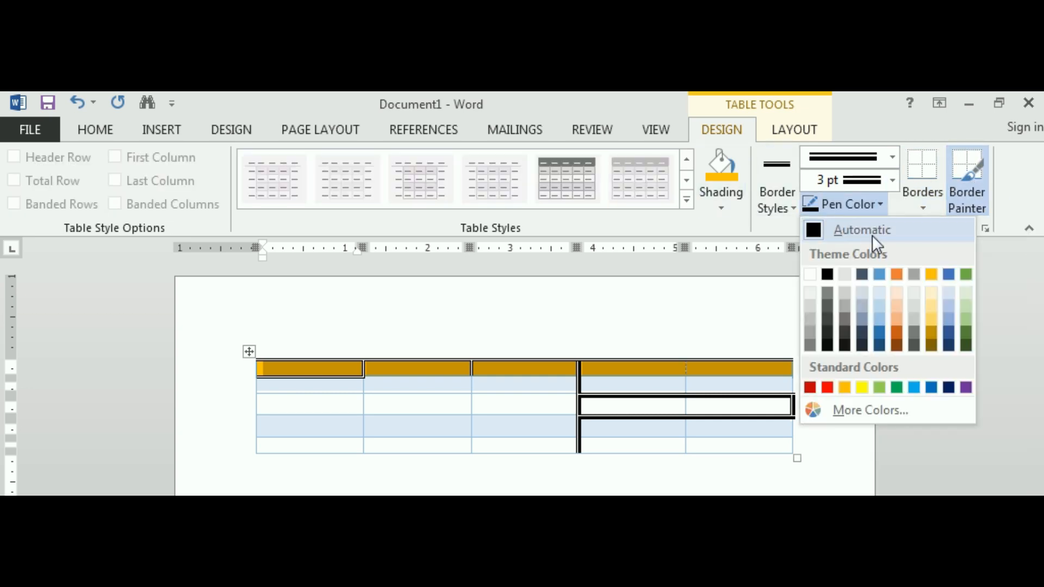
{"action": "left_click", "coordinate": [810, 387]}
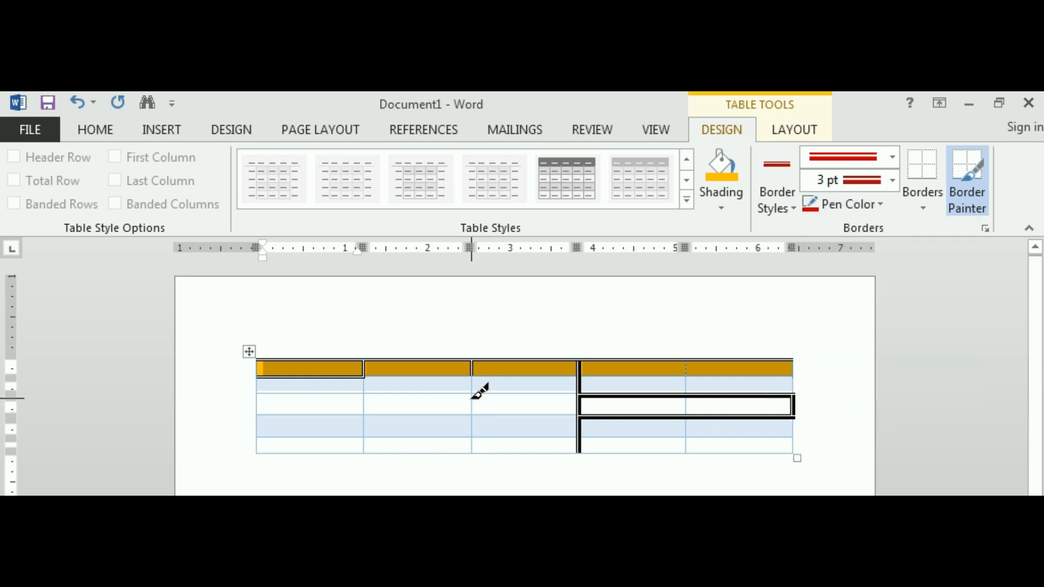
{"action": "left_click", "coordinate": [894, 156]}
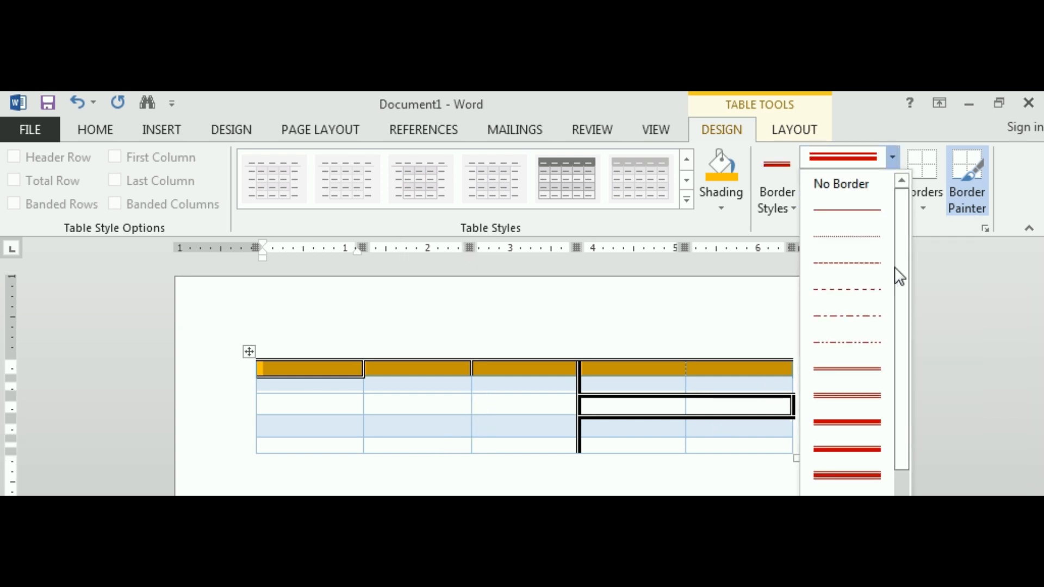
{"action": "left_click", "coordinate": [867, 292]}
{"action": "left_click", "coordinate": [472, 405]}
{"action": "left_click", "coordinate": [504, 393]}
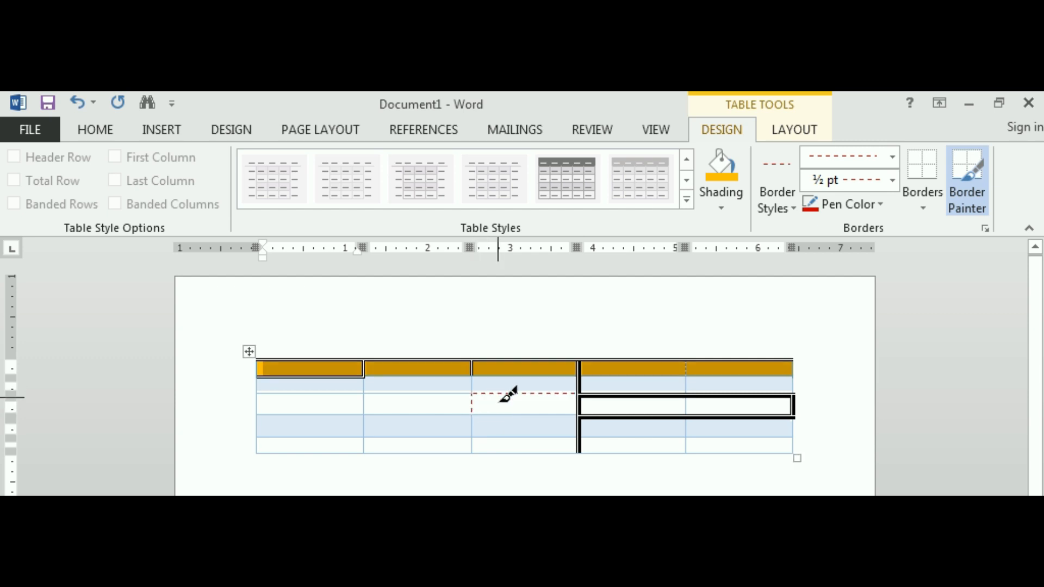
{"action": "left_click", "coordinate": [523, 414]}
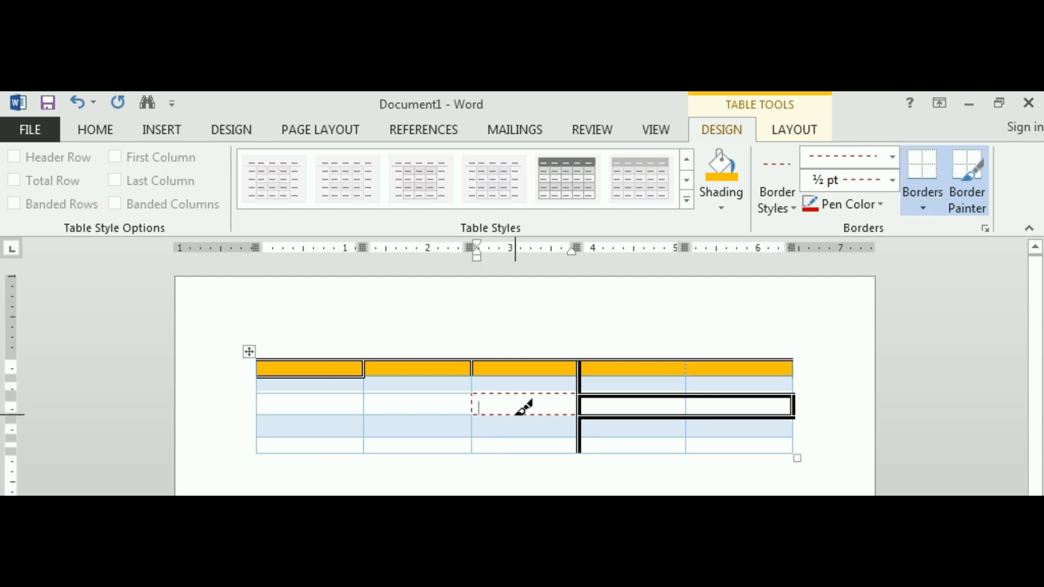